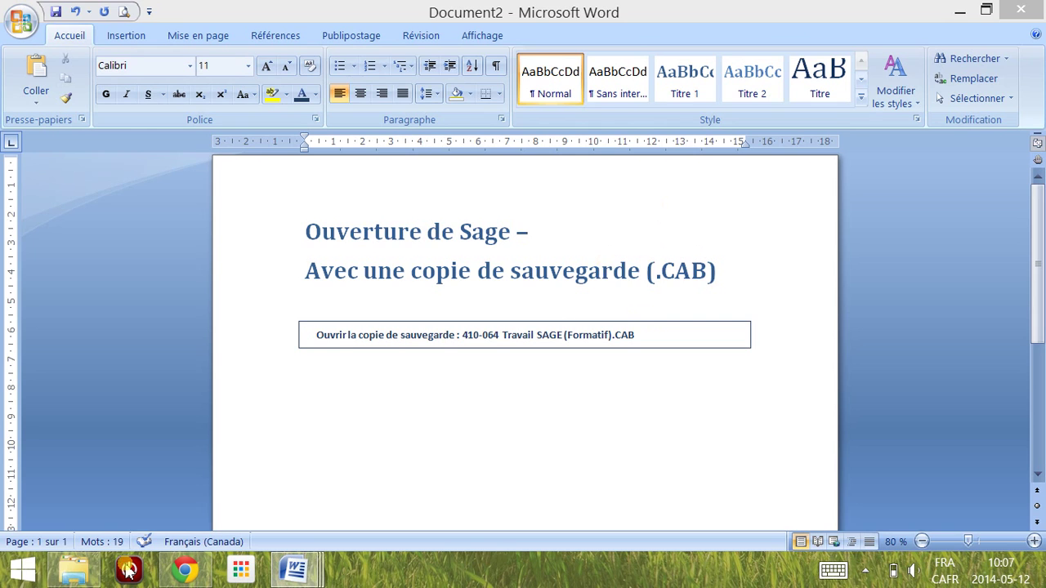
Locate the 410-064 Travail Sage (FORMATIF).CAB backup in the Bureau folder and launch Sage Simple Comptable.
left_click(73, 570)
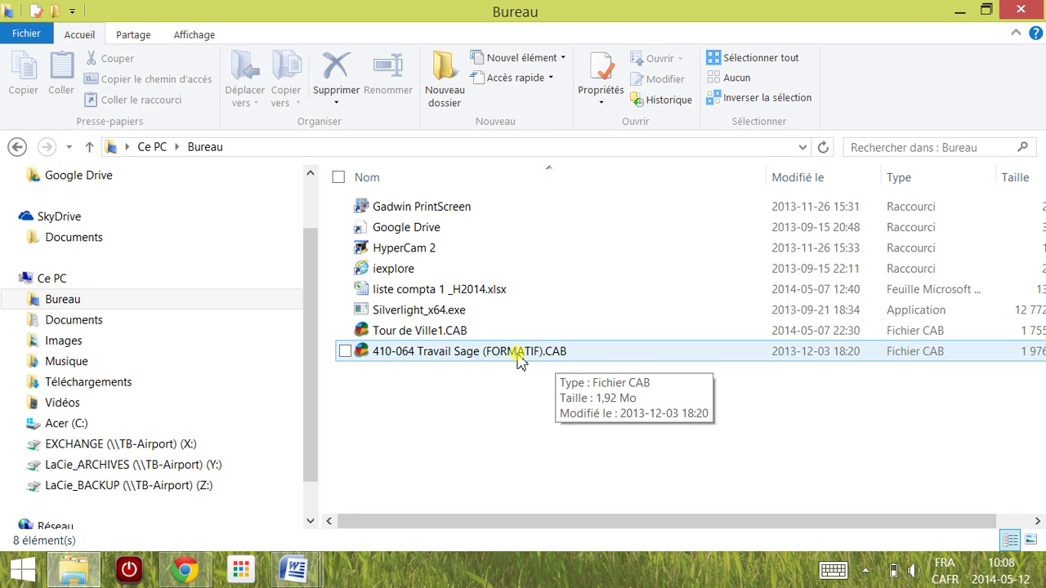
left_click(27, 570)
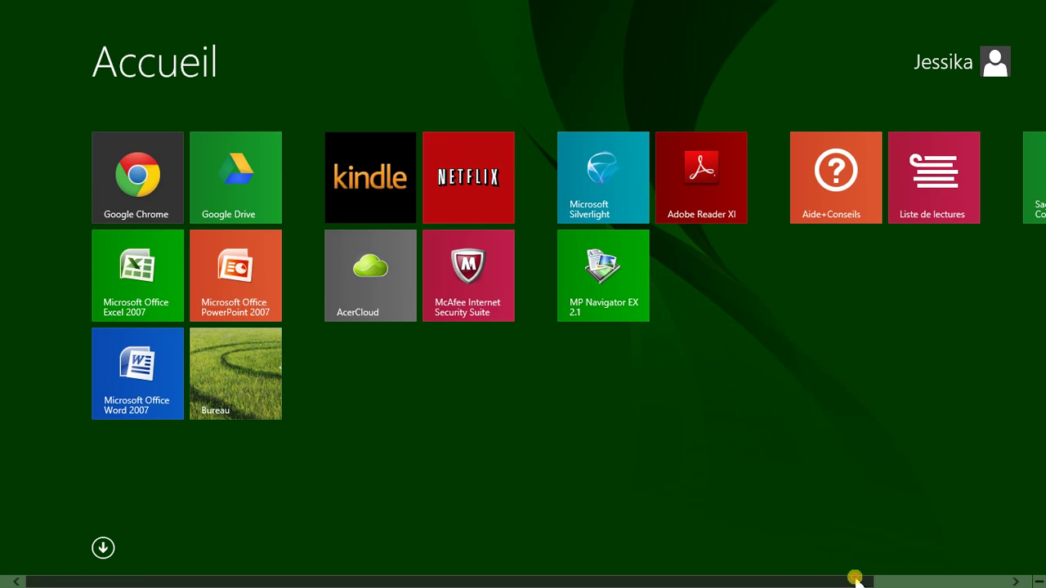
left_click_drag(855, 574, 1040, 576)
left_click(880, 205)
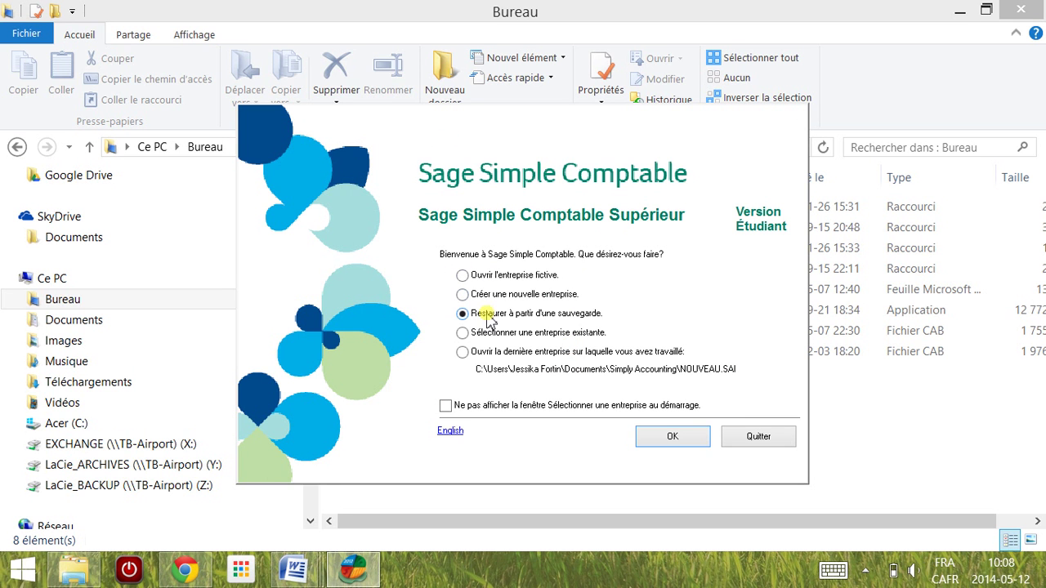
Start restoring from a backup and select 410-064 Travail Sage (FORMATIF).CAB in the Bureau folder, confirming it as the file to restore.
left_click(671, 436)
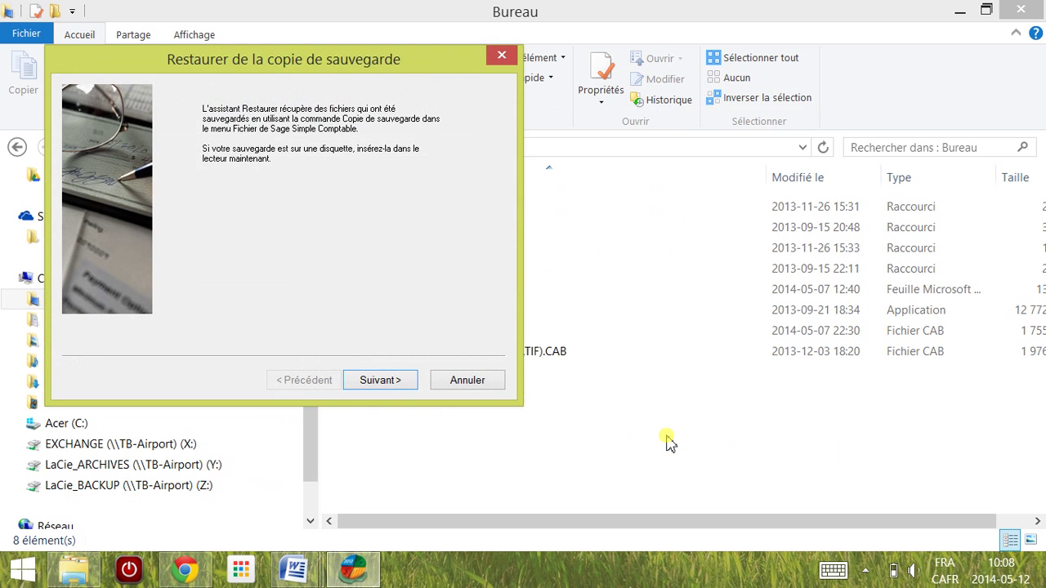
left_click(384, 381)
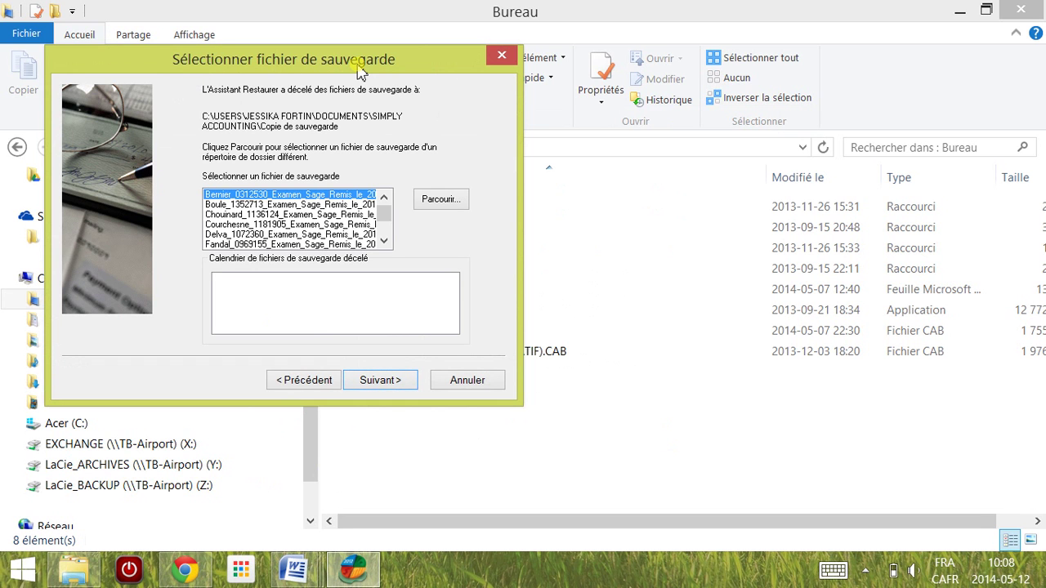
left_click(443, 208)
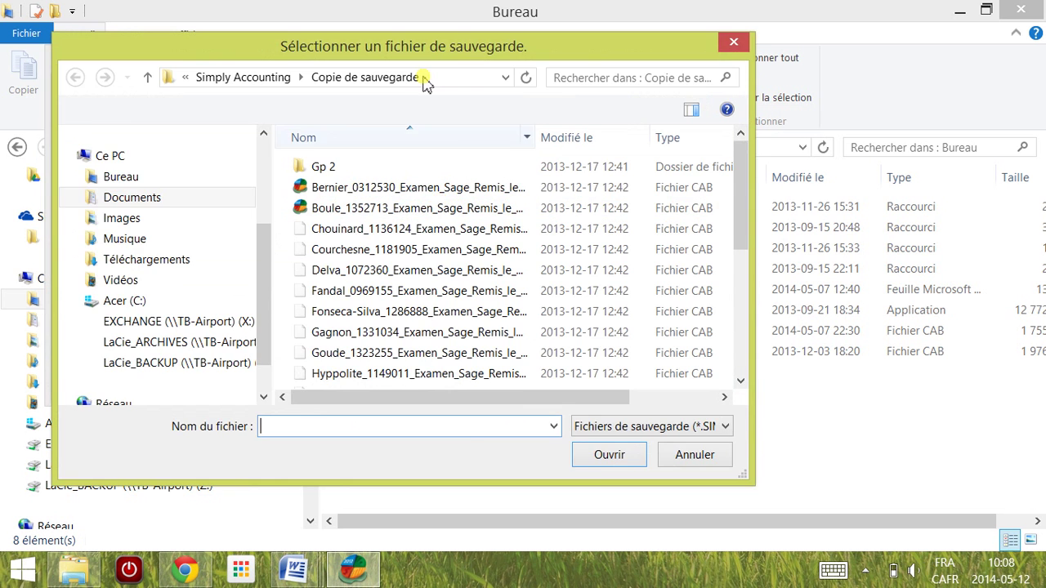
left_click_drag(436, 41, 456, 33)
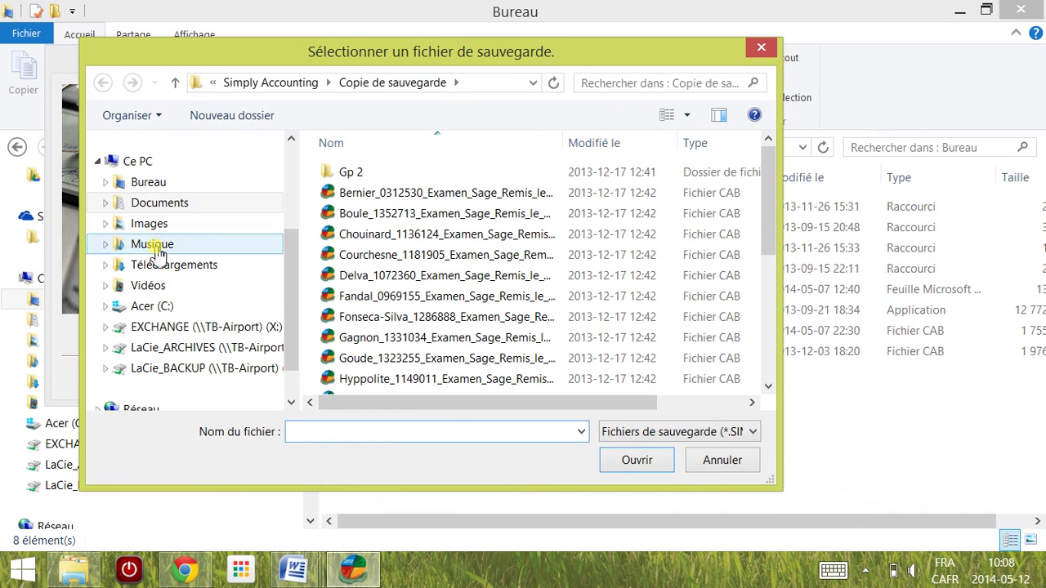
scroll(188, 229, "up", 2)
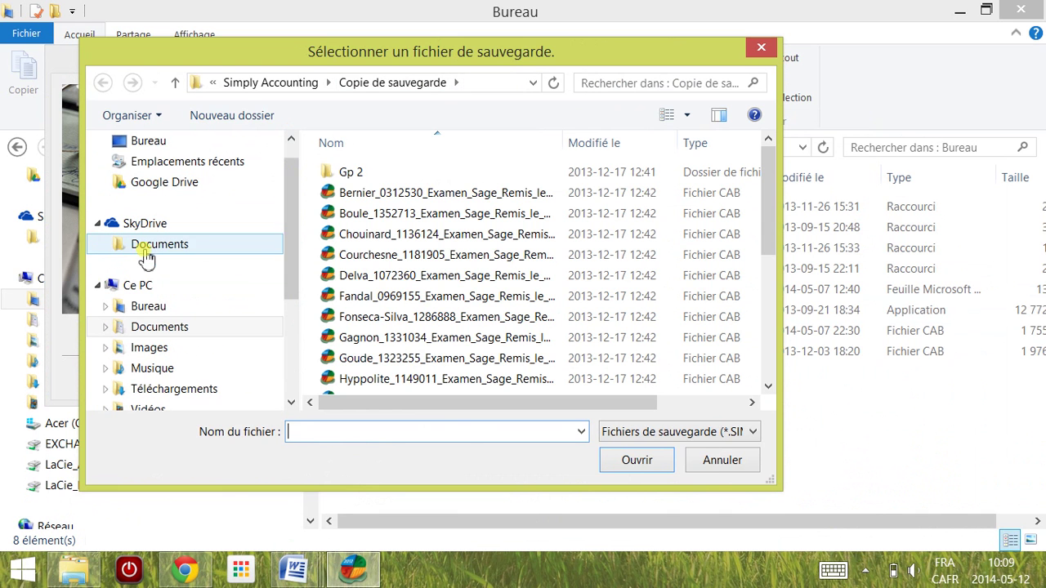
left_click(136, 306)
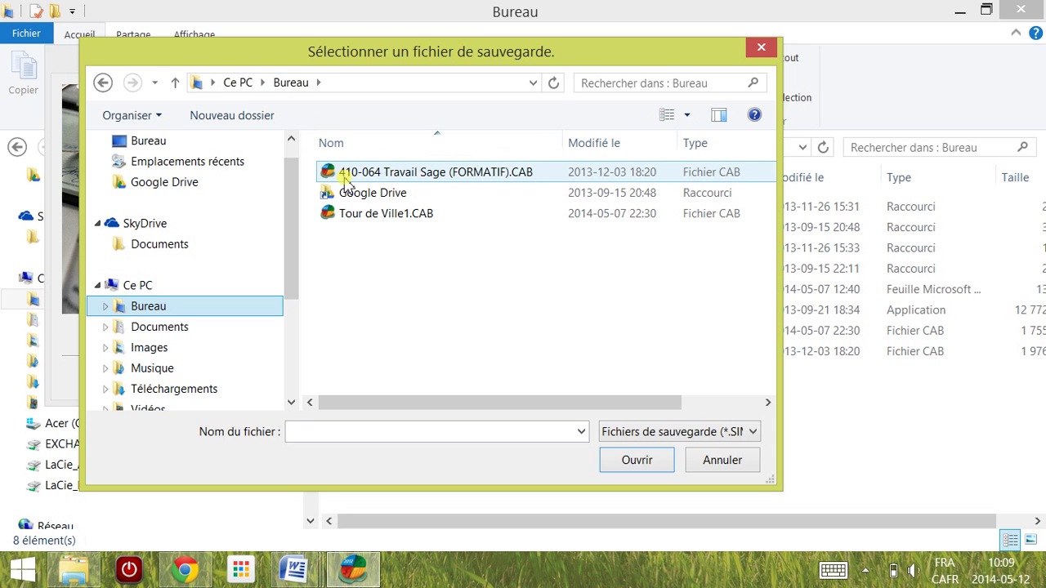
left_click(531, 180)
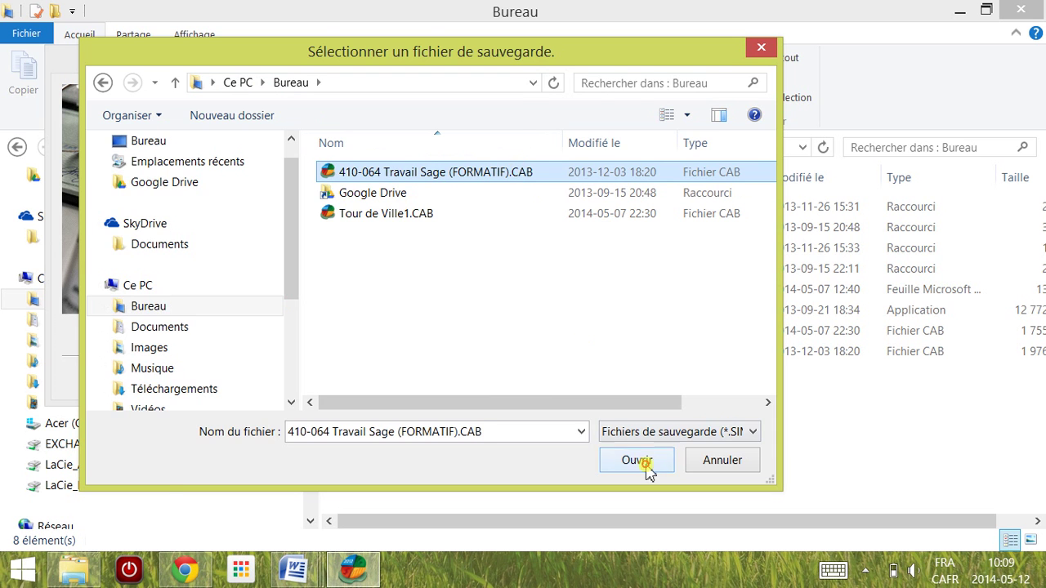
left_click(643, 462)
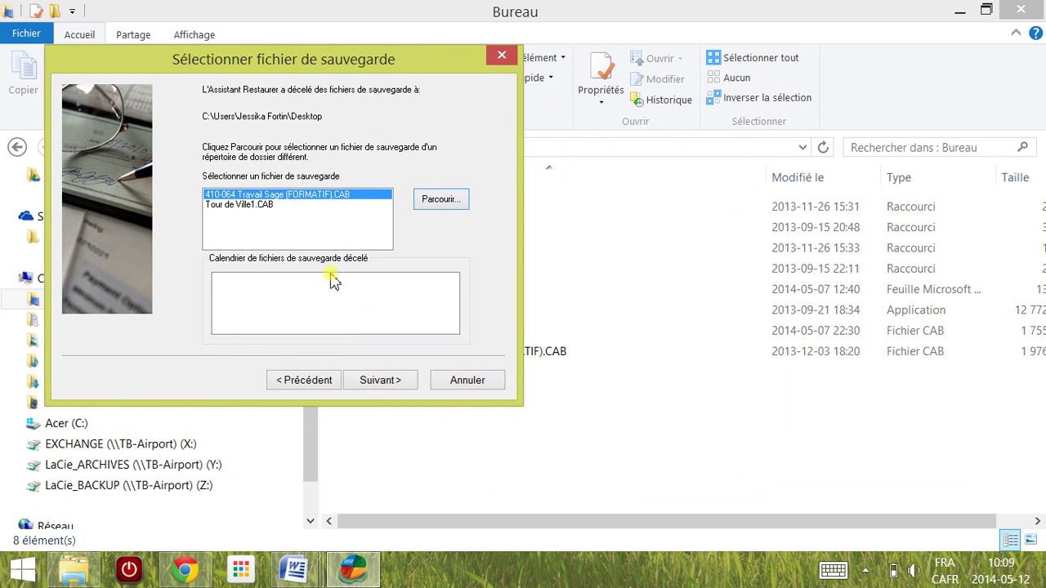
left_click(391, 381)
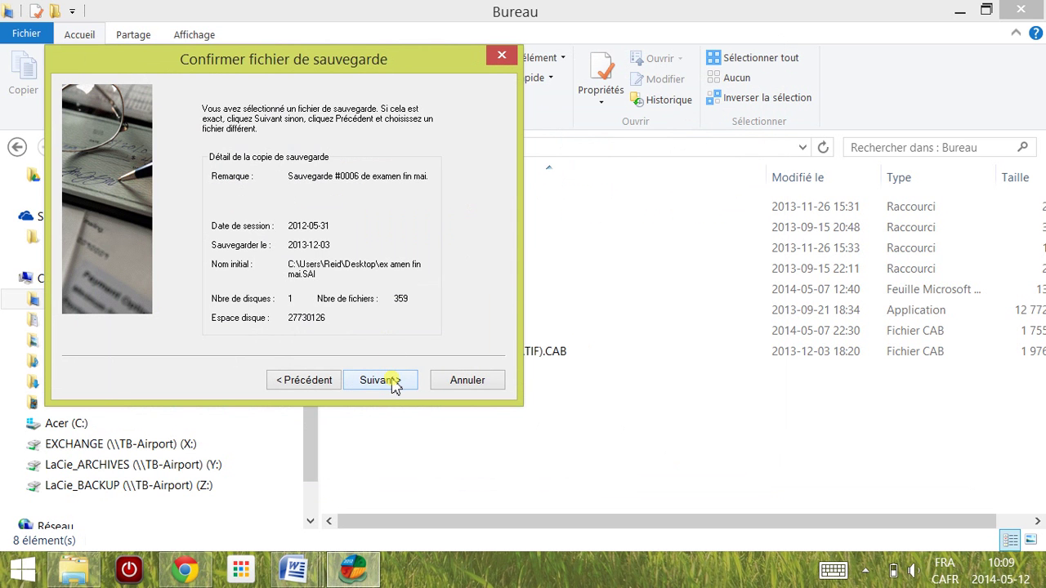
left_click(393, 387)
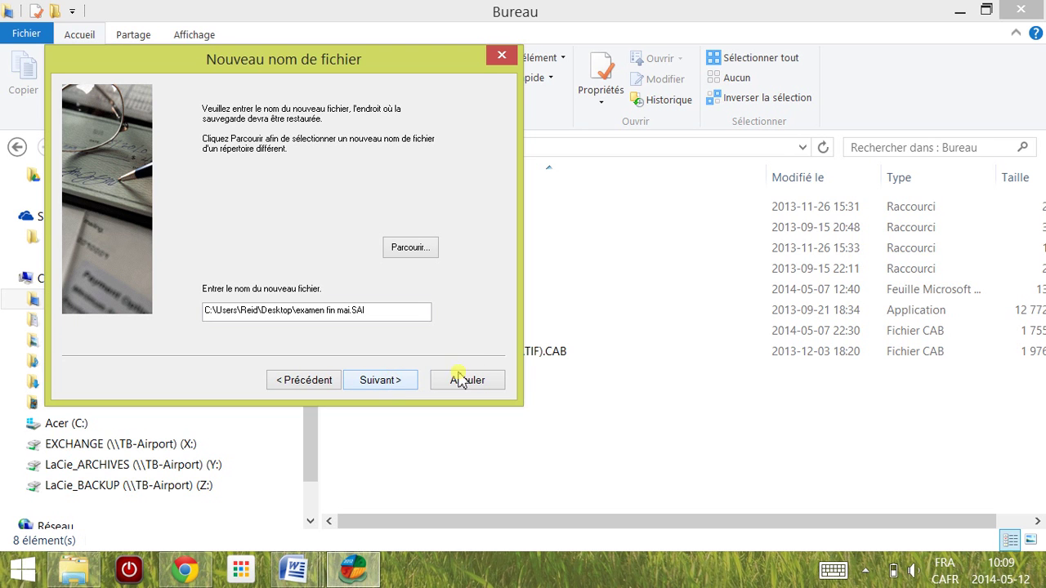
Restore the backup to a new company file in the Bureau folder, using the student's first name as the file name.
left_click(409, 253)
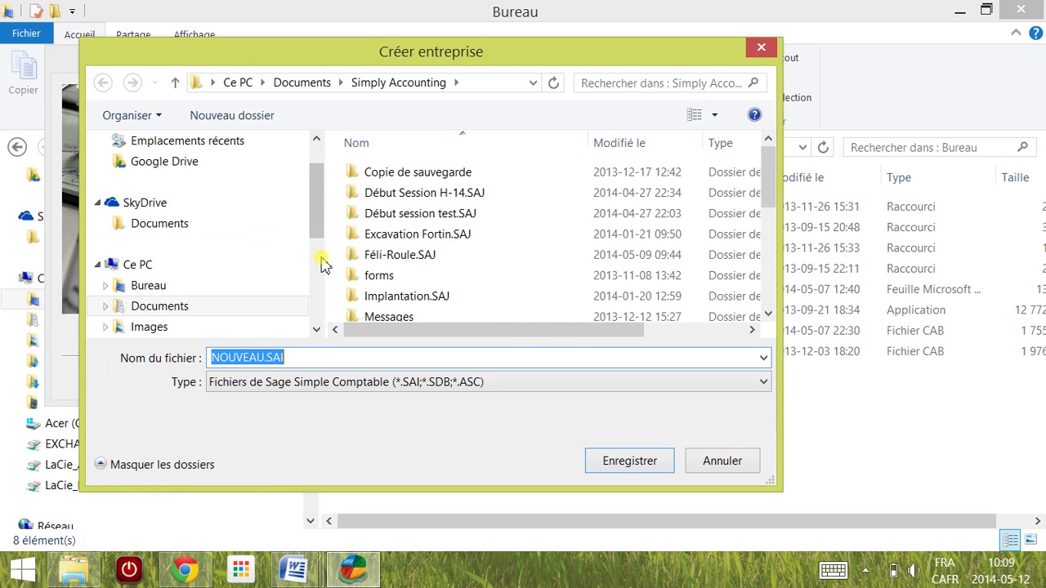
scroll(303, 191, "up", 1)
left_click(178, 327)
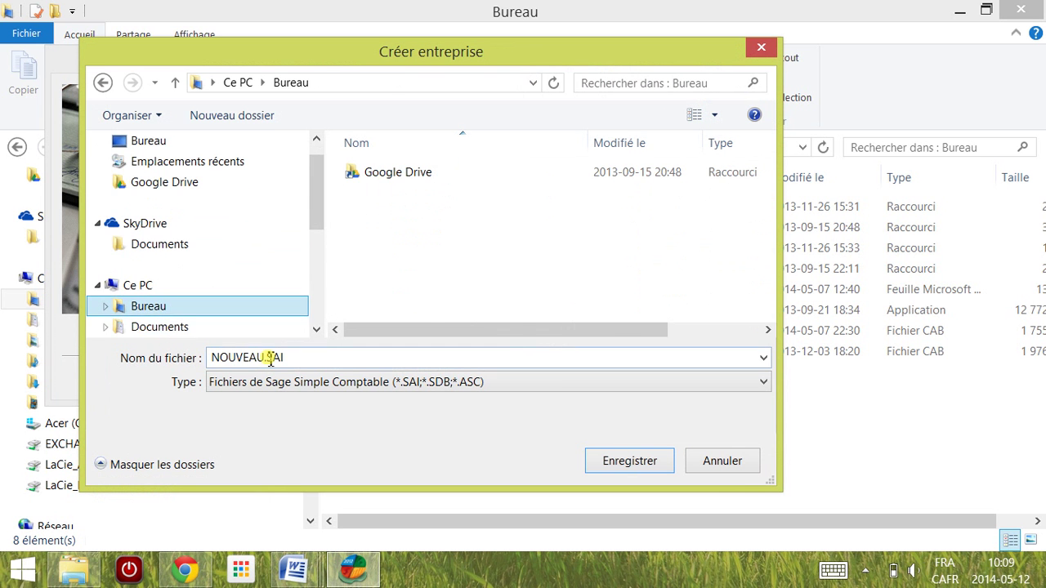
left_click(177, 359)
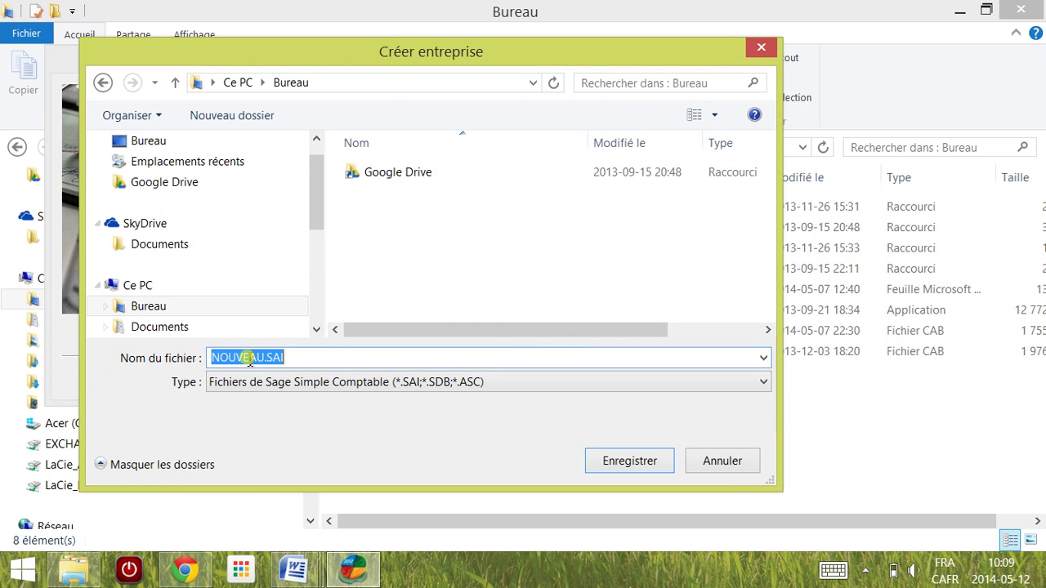
type("Jessika")
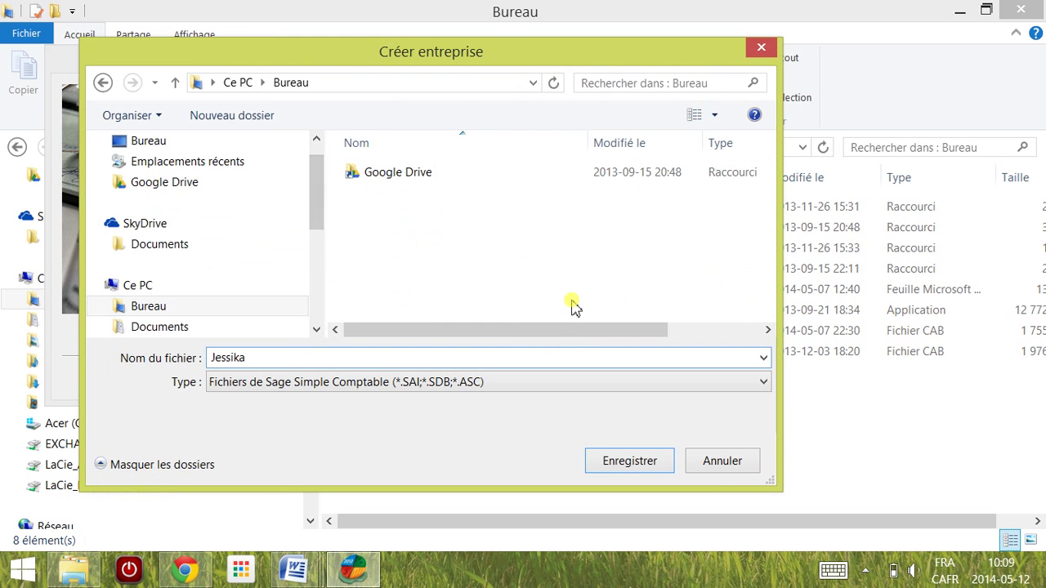
left_click(645, 462)
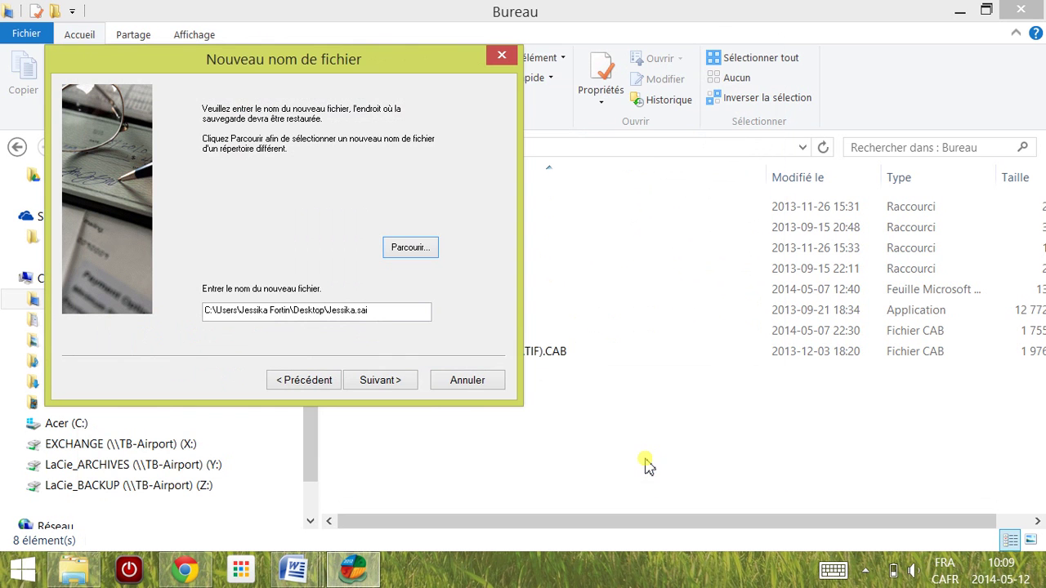
left_click(385, 380)
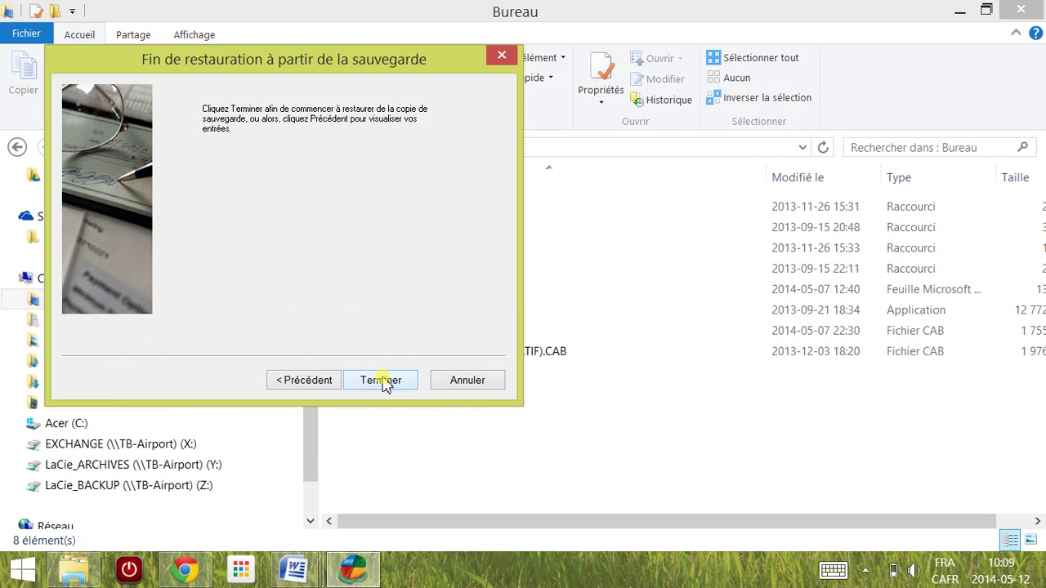
left_click(382, 384)
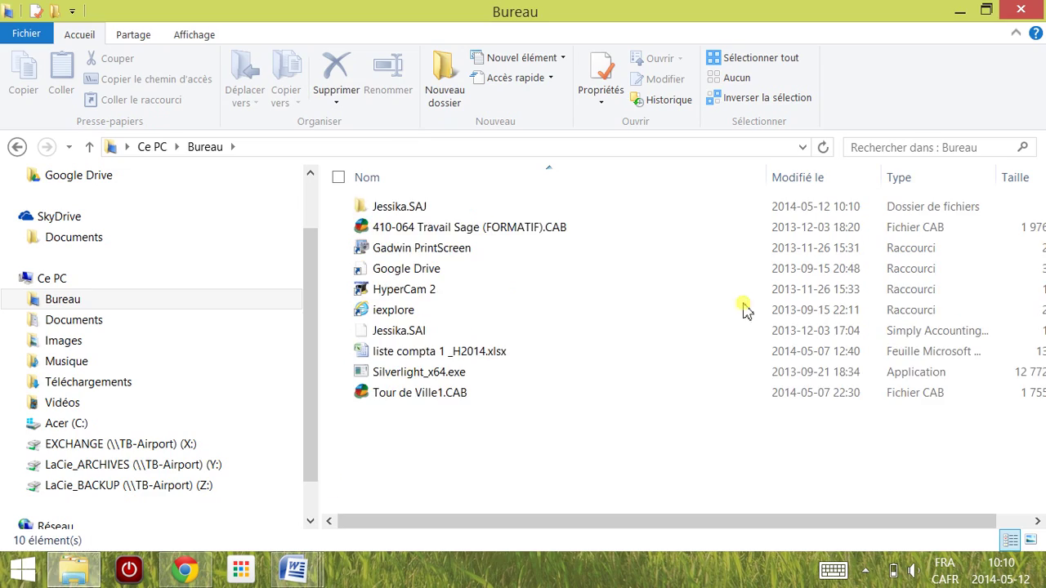
Minimize the open windows and open the restored .SAI company file from the desktop.
left_click(960, 10)
left_click(961, 11)
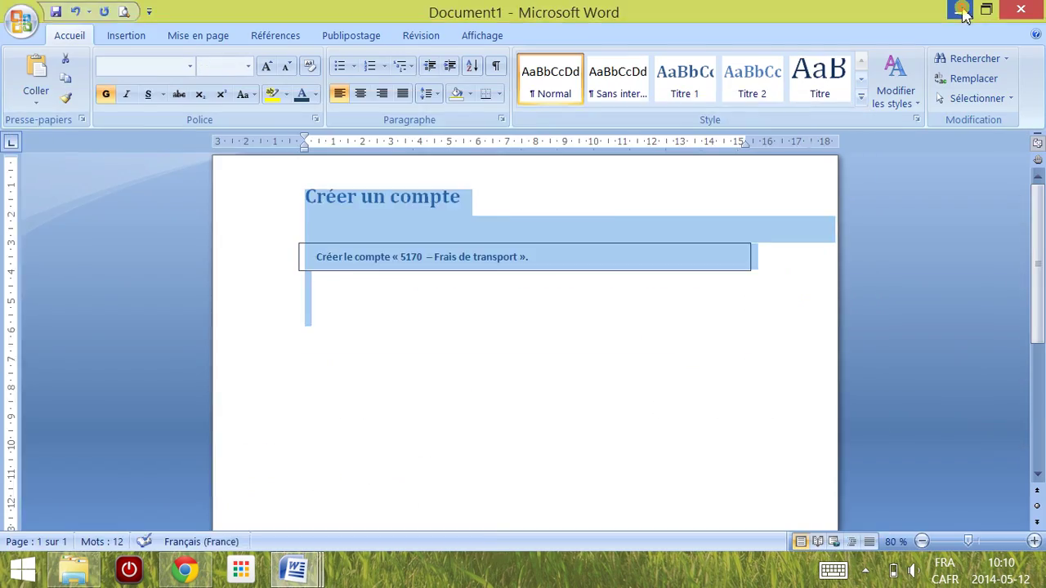
left_click(961, 12)
left_click(962, 10)
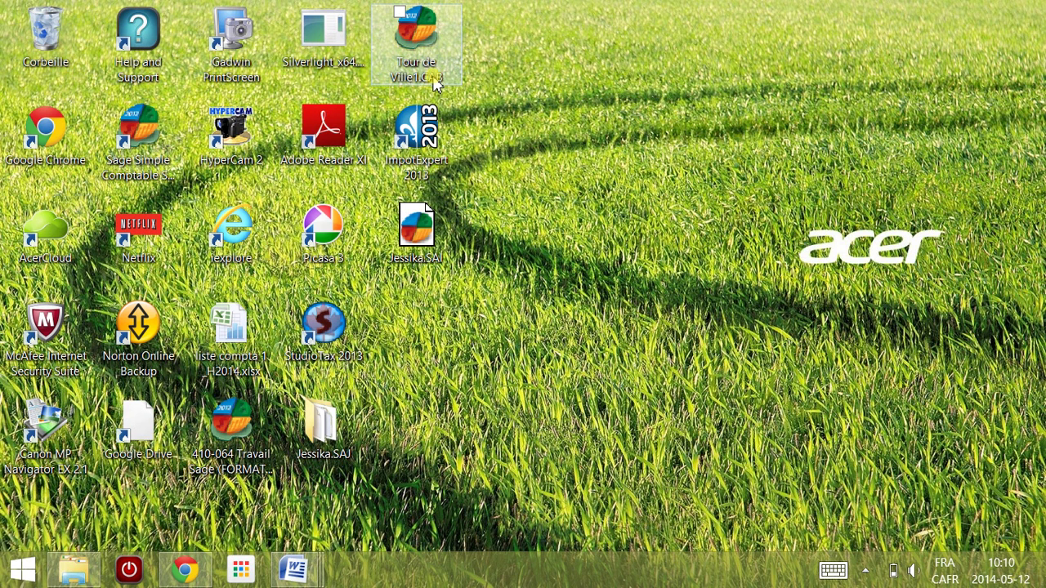
double_click(423, 237)
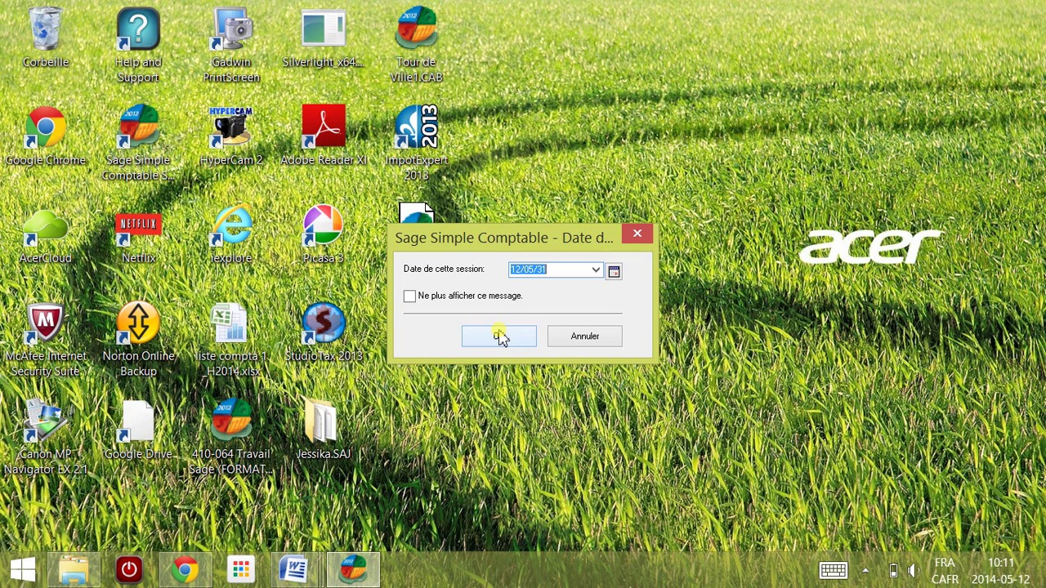
Switch to Document2 in Word and add the line "Ouvrez en date du 31 mai 2012" below the boxed instruction.
left_click(294, 569)
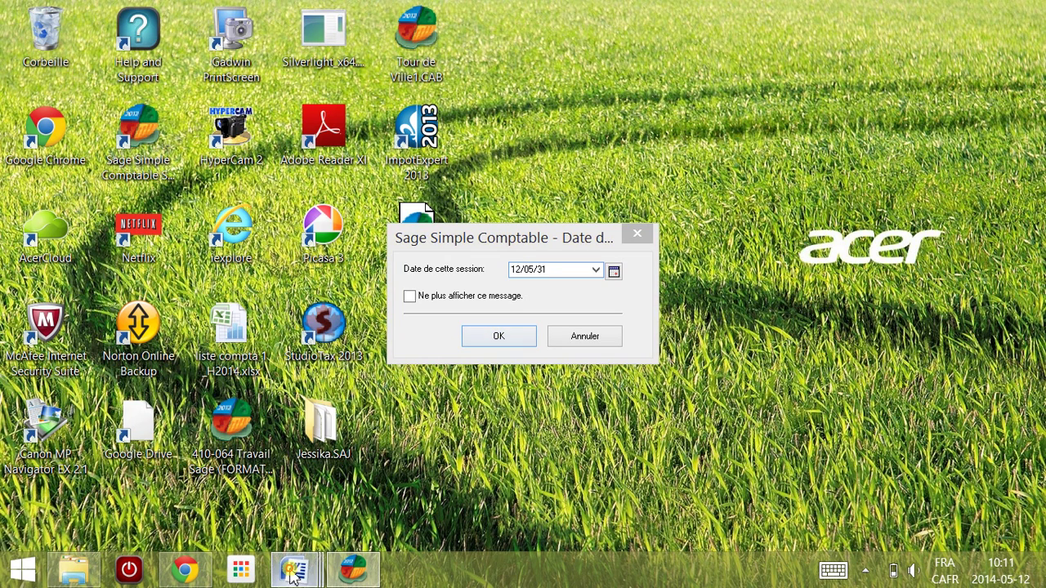
mouse_move(531, 484)
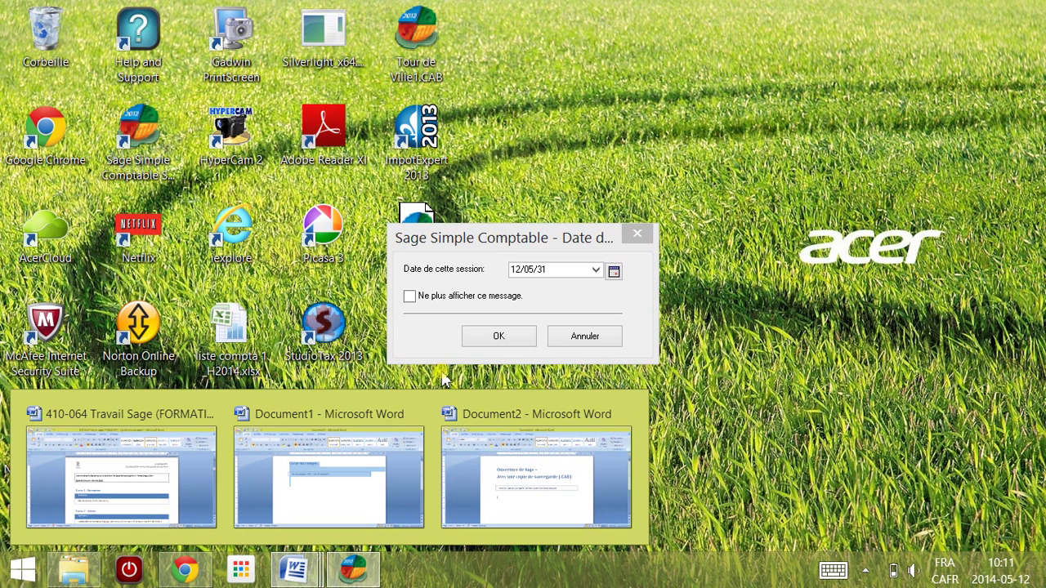
left_click(492, 475)
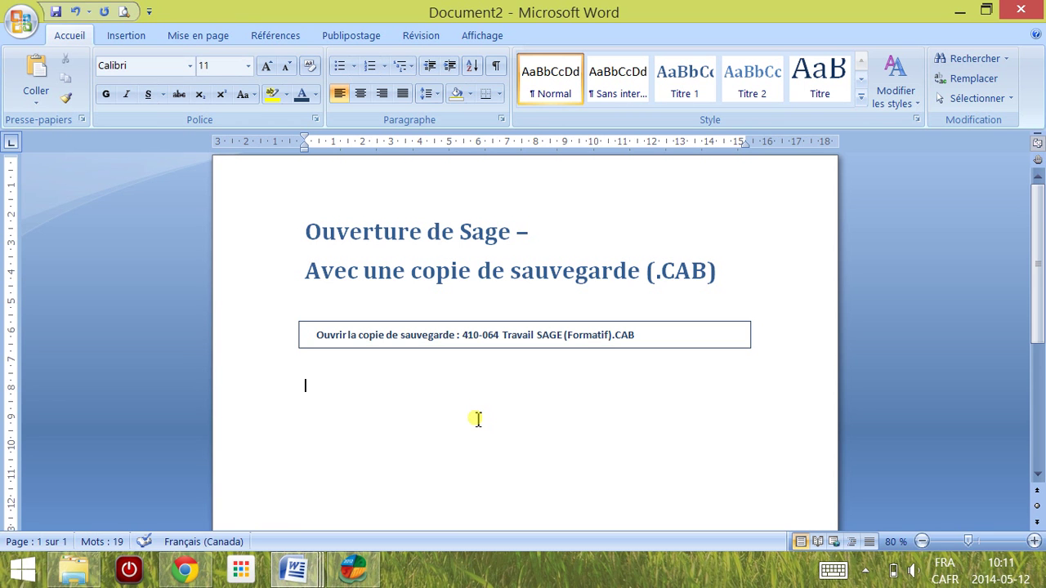
type("u")
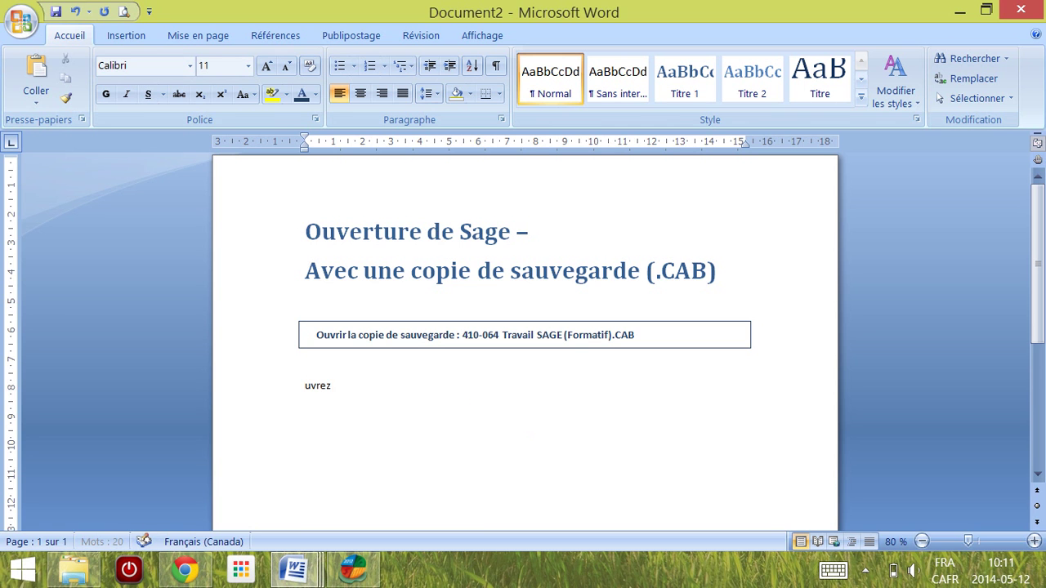
key("BackSpace")
type("Ouvrez en date du")
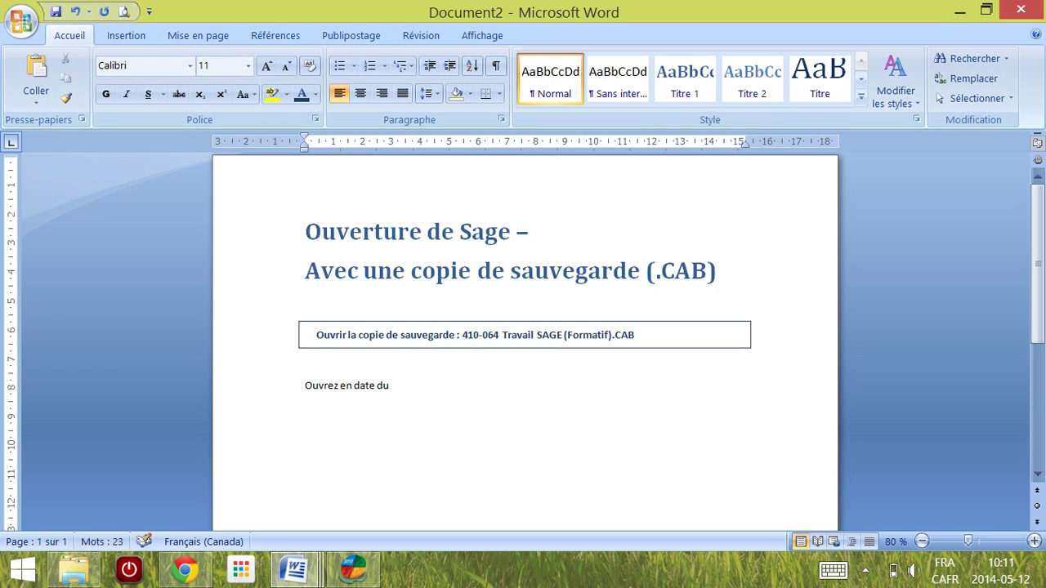
type(" 31 mai 20")
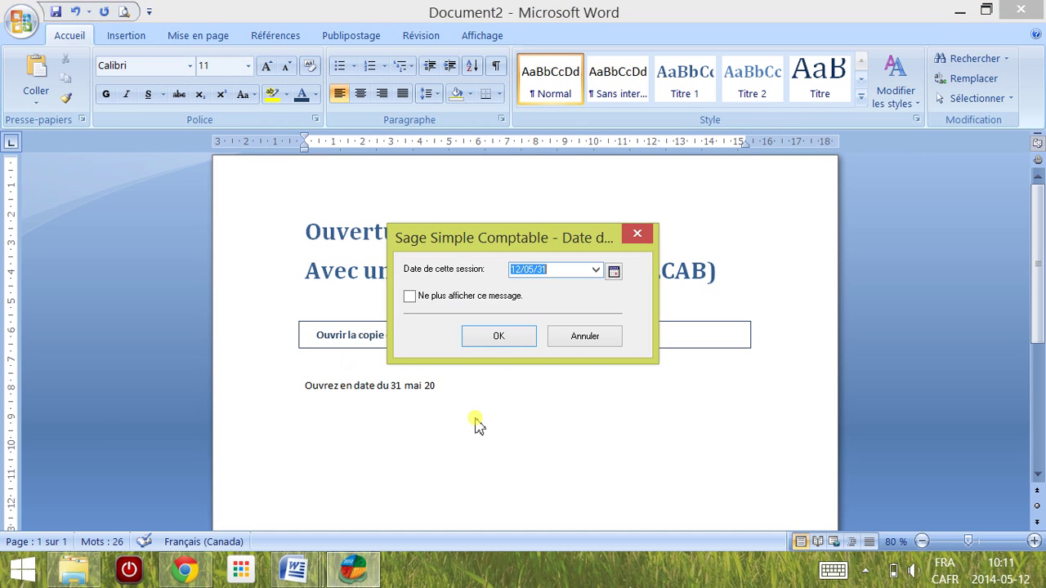
key("alt+Tab")
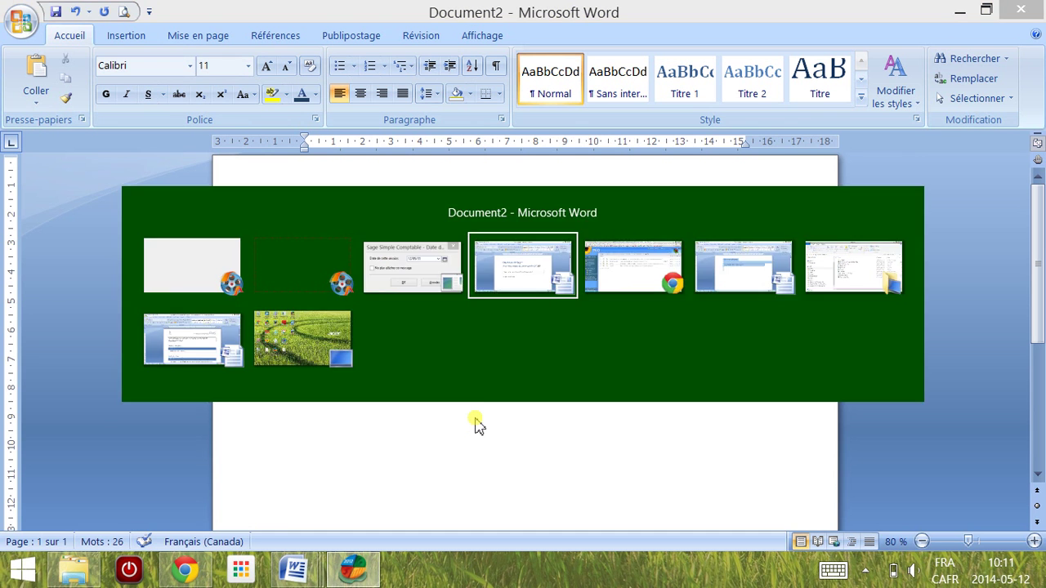
type("12")
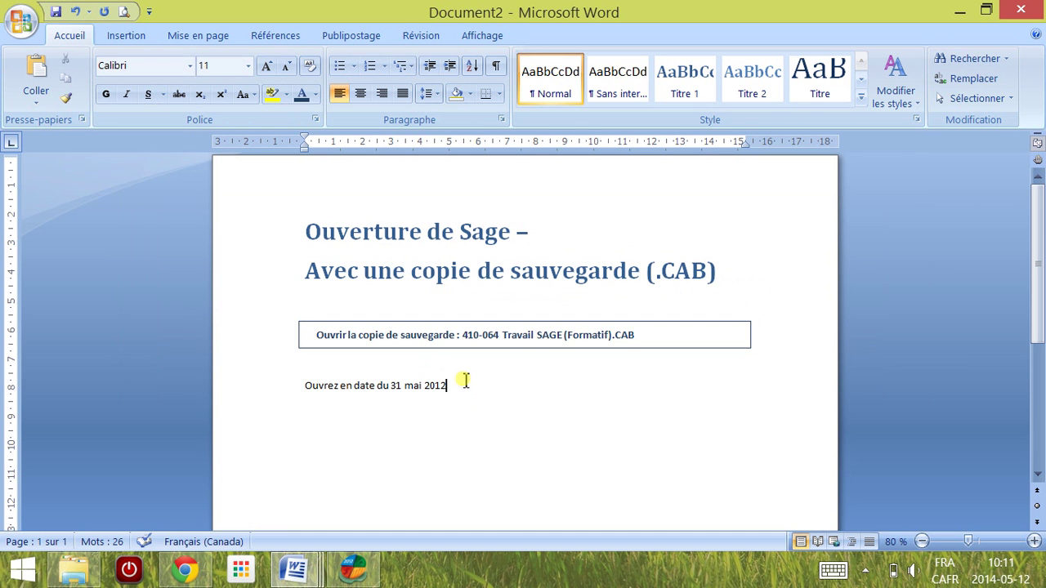
key("Return")
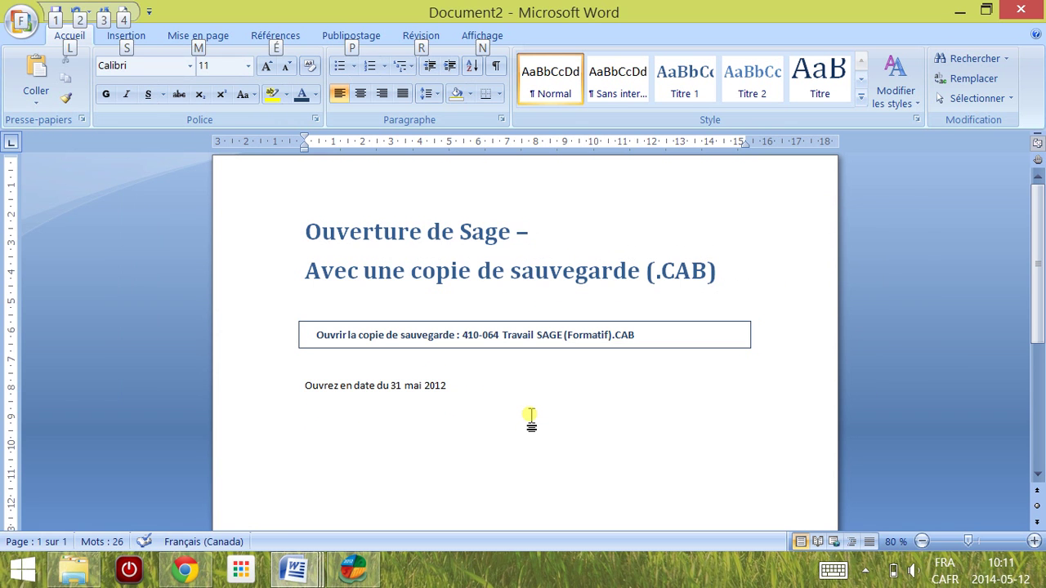
Return to Sage Simple Comptable and open the company with the session date 12/05/31.
key("alt+Tab")
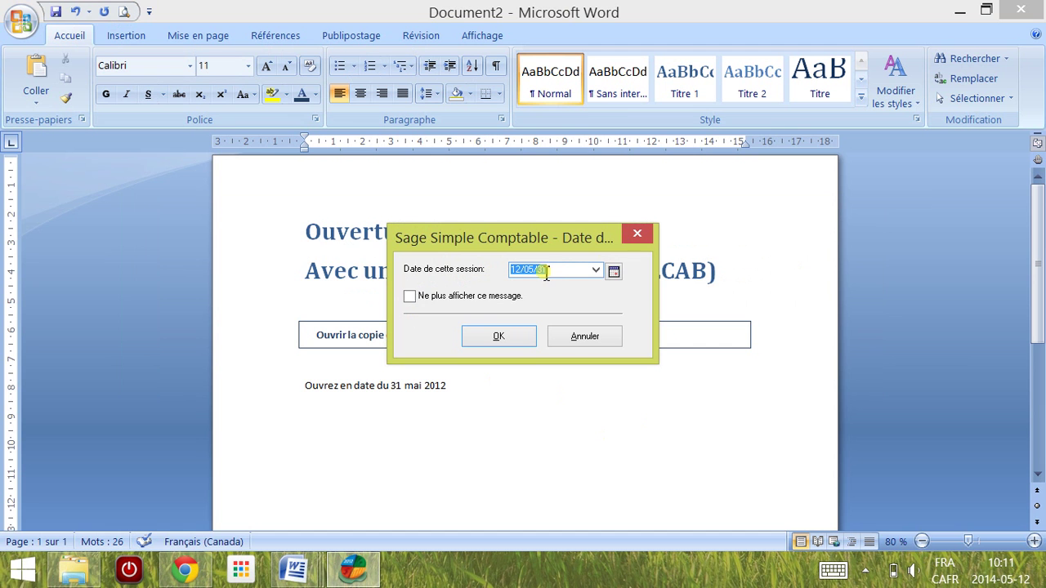
left_click(525, 345)
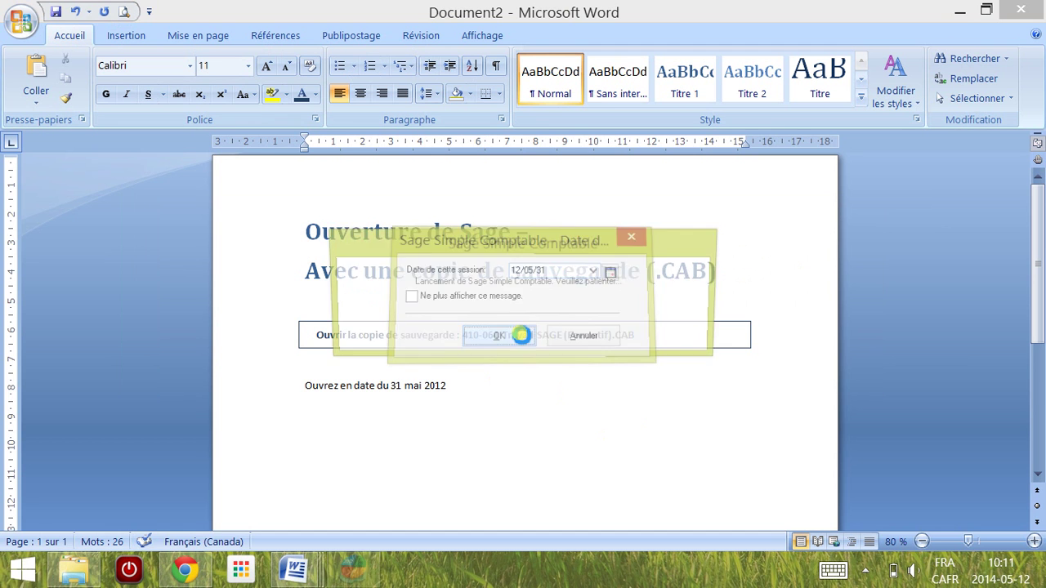